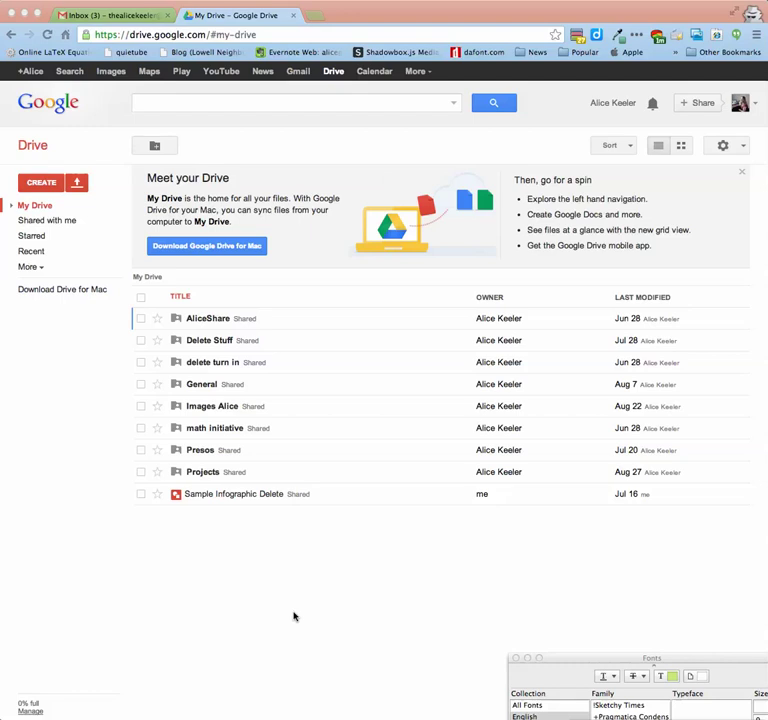
# - Create a new folder named 'CI149 Notes' in My Drive and collapse the folder list
pyautogui.click(38, 190)
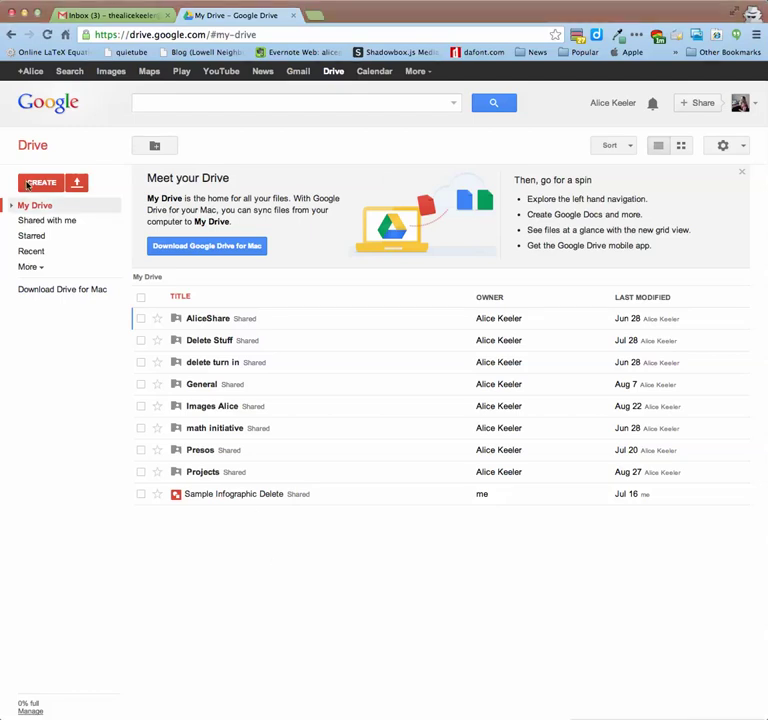
pyautogui.click(44, 187)
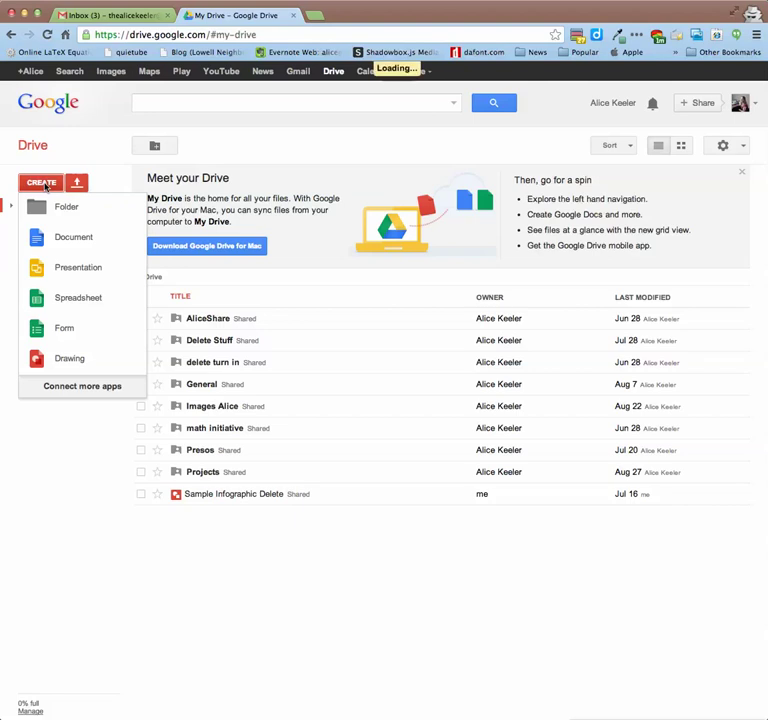
pyautogui.click(86, 215)
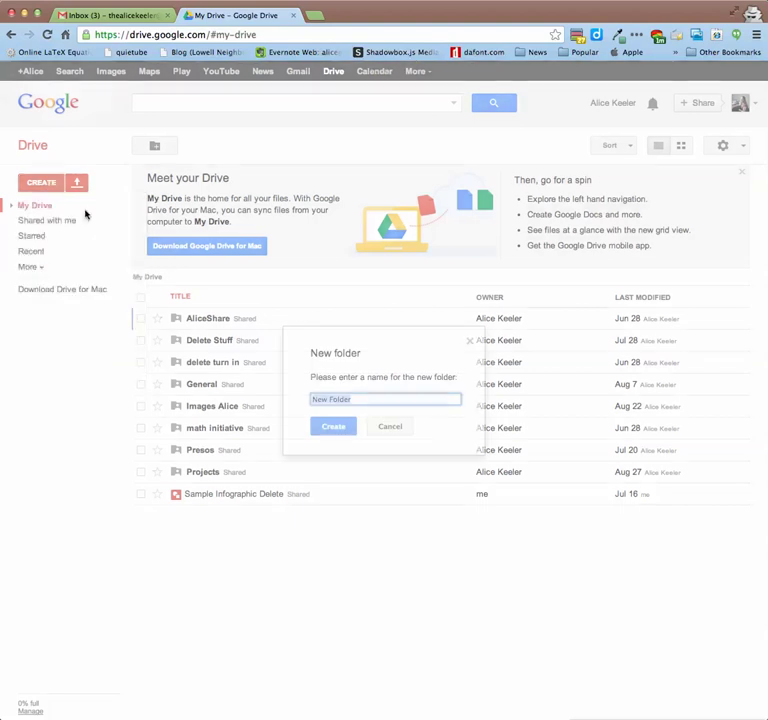
pyautogui.write('CI')
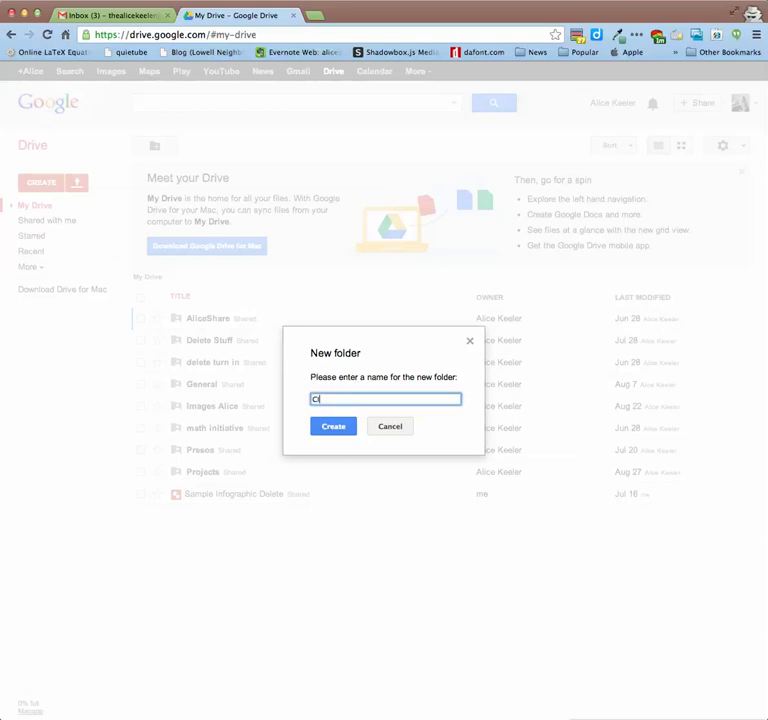
pyautogui.write('149 Notes')
pyautogui.click(340, 427)
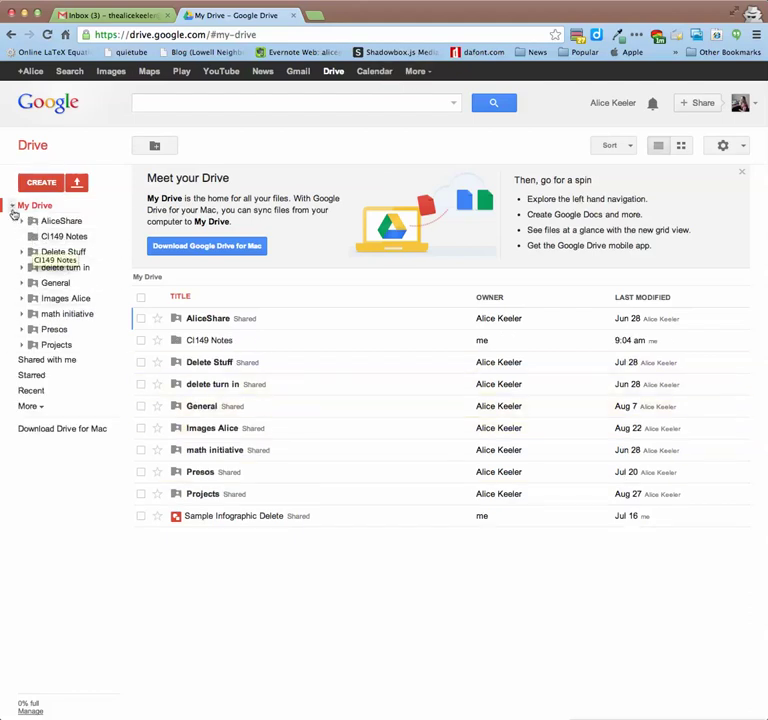
pyautogui.click(12, 206)
pyautogui.click(12, 206)
pyautogui.click(12, 206)
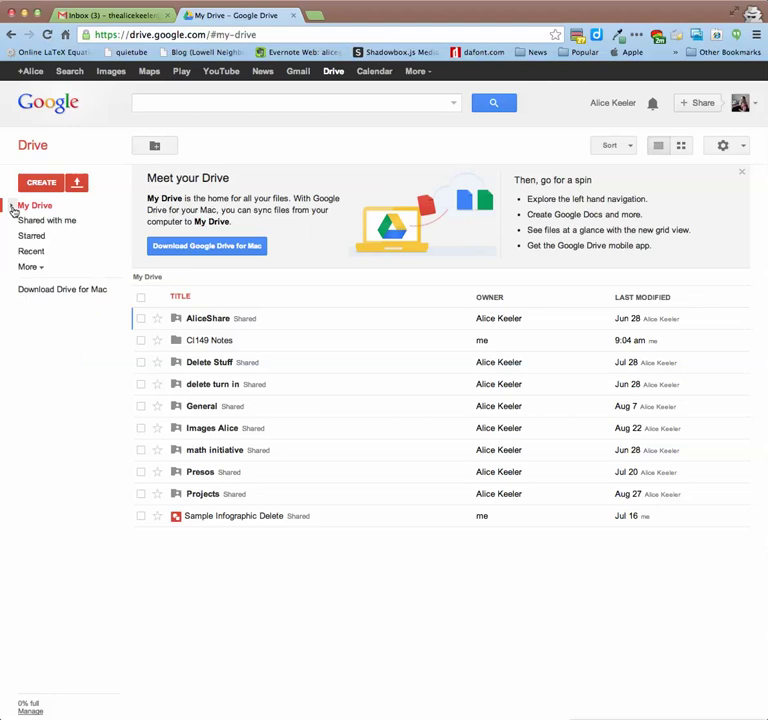
pyautogui.click(12, 206)
pyautogui.click(12, 206)
pyautogui.click(12, 206)
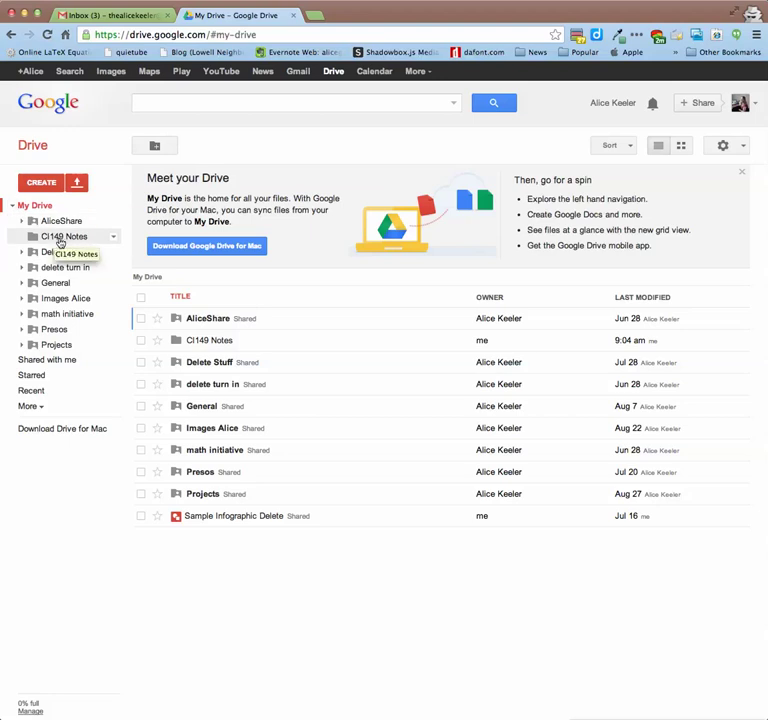
pyautogui.rightClick(60, 243)
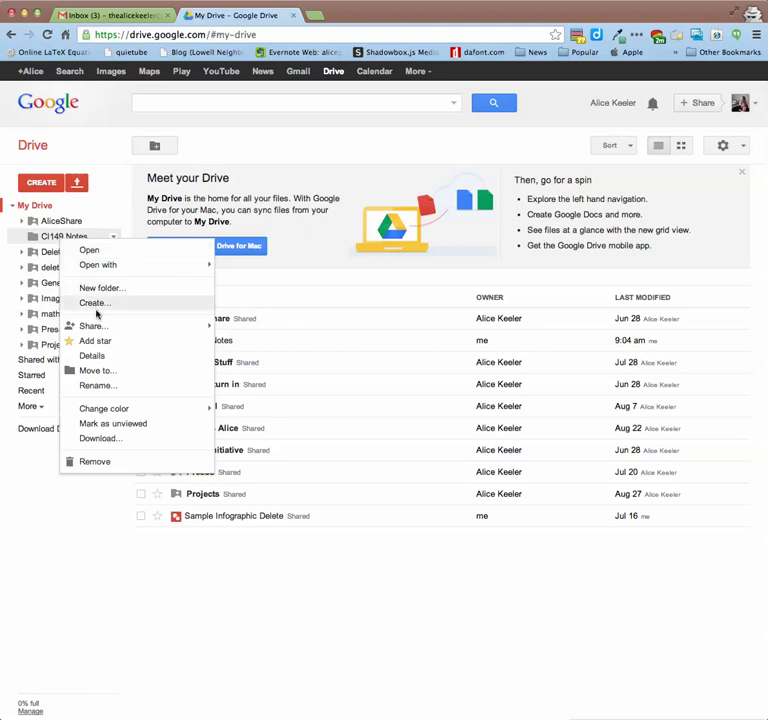
# - Change the CI149 Notes folder's link sharing to 'Anyone with the link' can view
pyautogui.moveTo(96, 326)
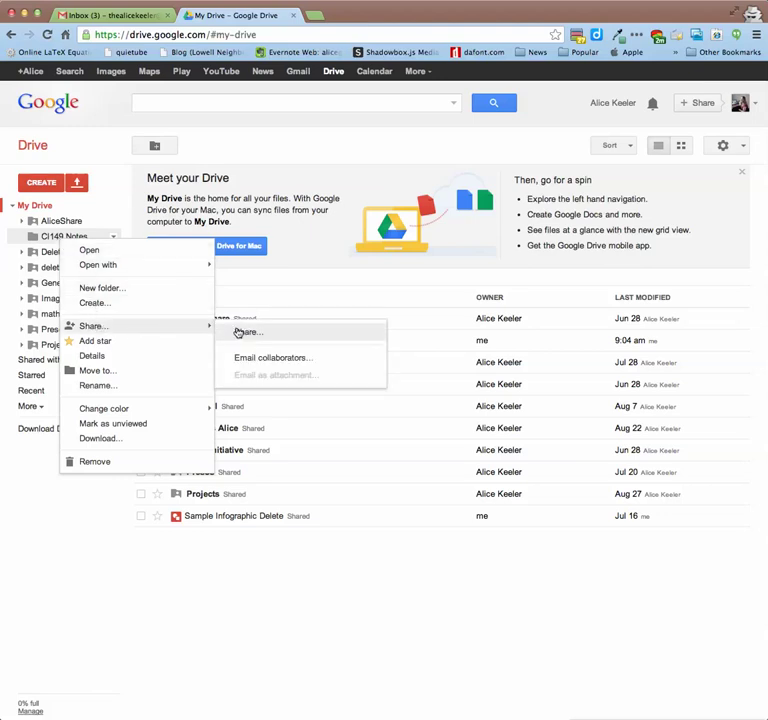
pyautogui.click(240, 331)
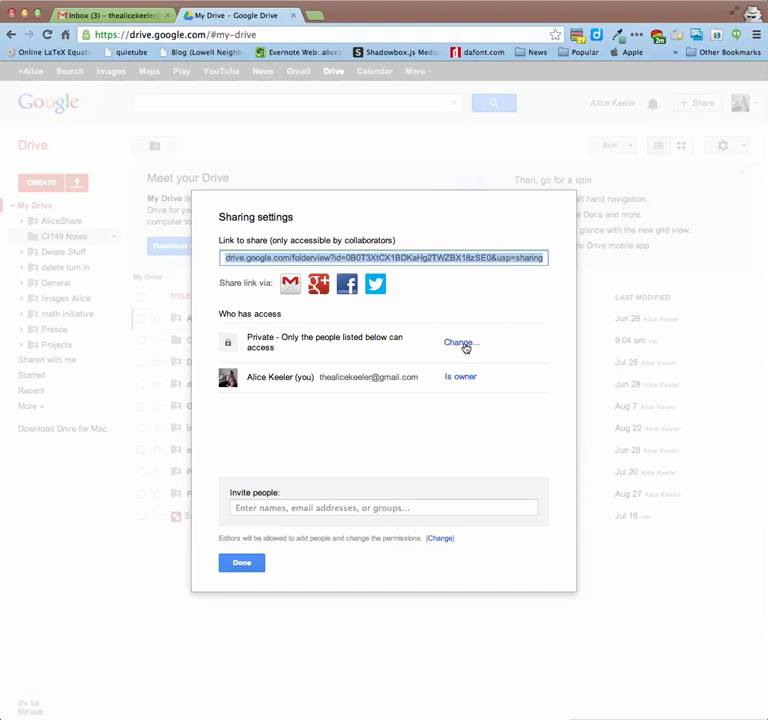
pyautogui.click(462, 343)
pyautogui.click(343, 382)
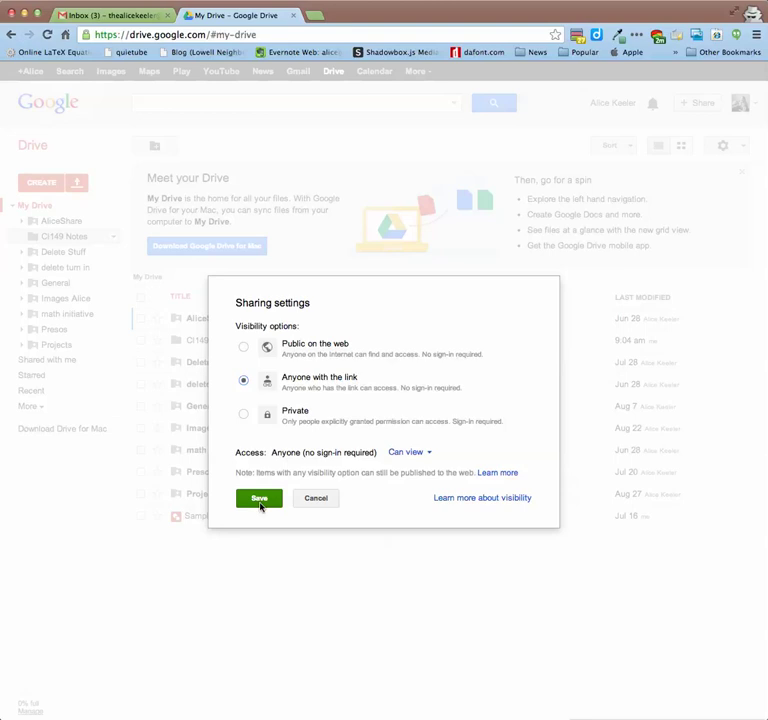
pyautogui.click(259, 500)
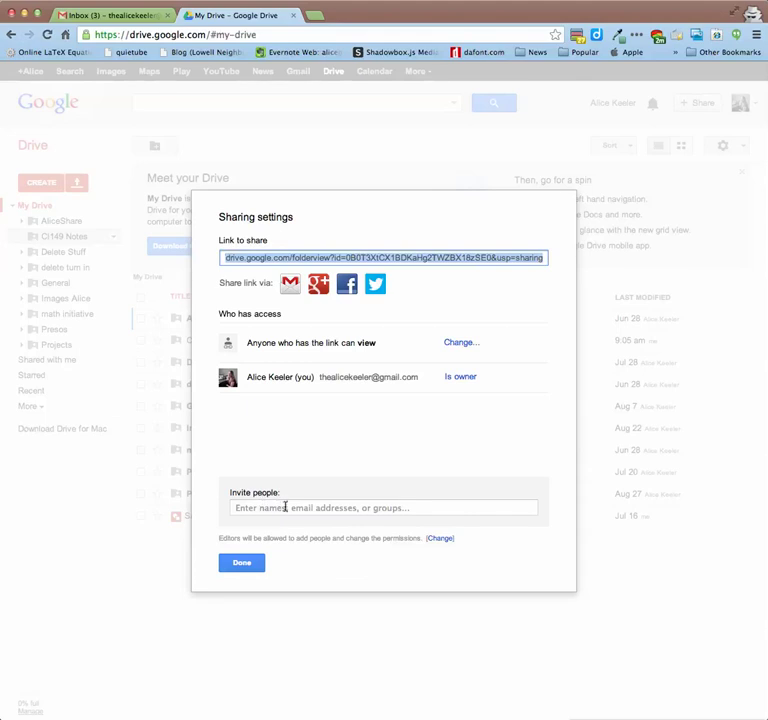
# - Invite a collaborator by e-mail as editor of CI149 Notes, then close the sharing settings
pyautogui.click(291, 509)
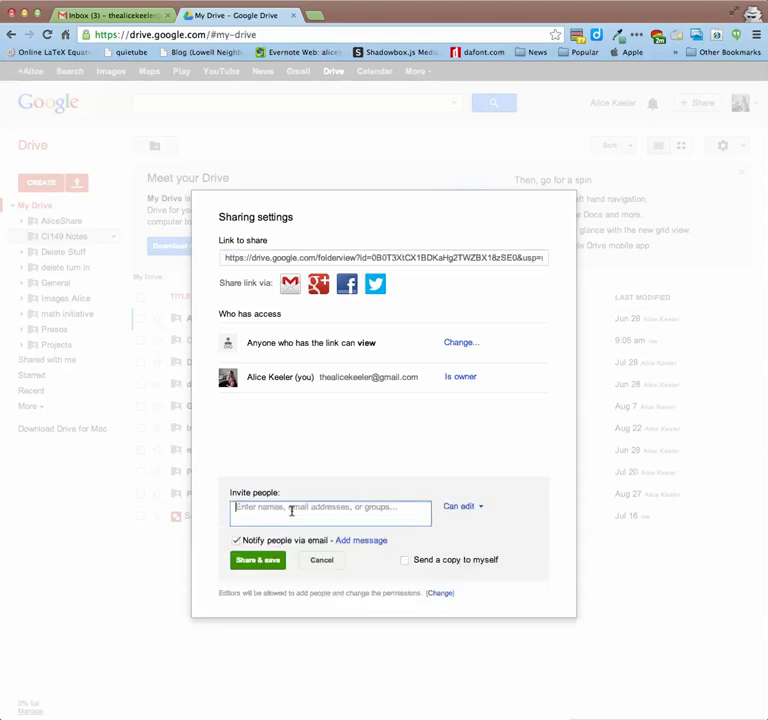
pyautogui.click(298, 456)
pyautogui.click(305, 512)
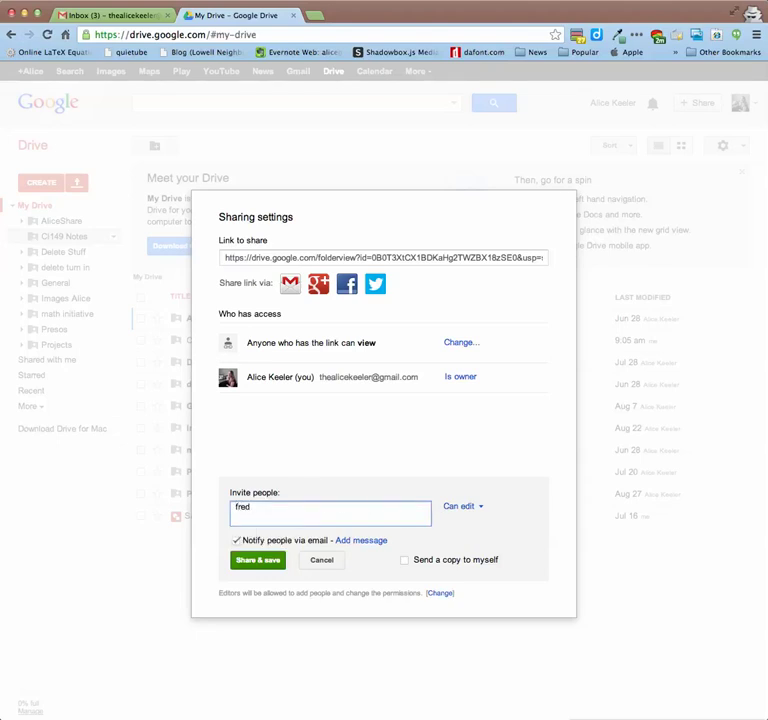
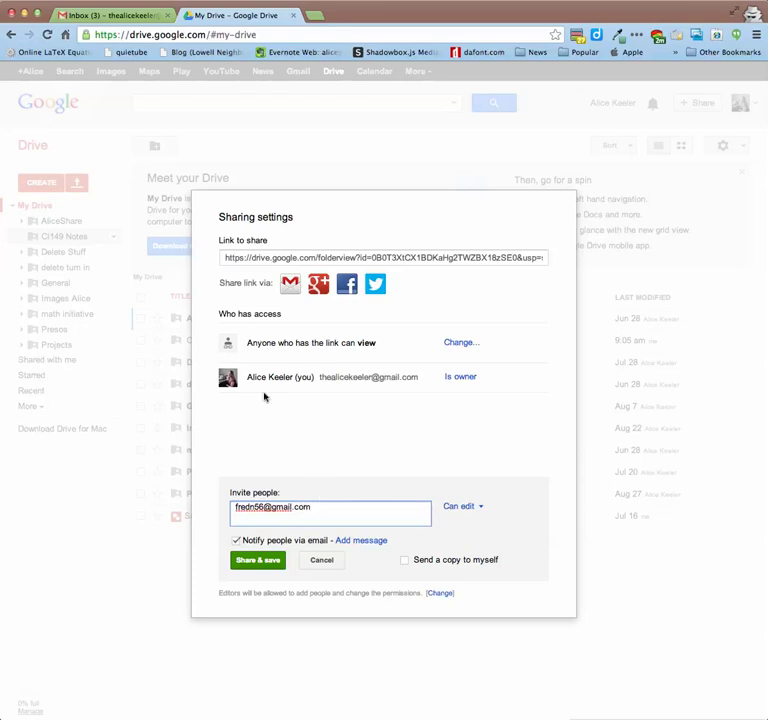
pyautogui.click(281, 566)
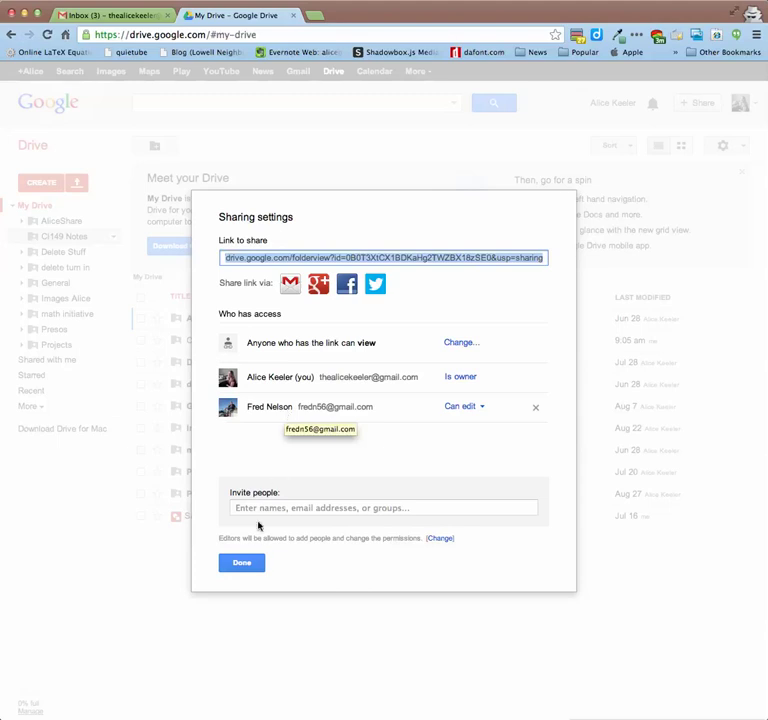
pyautogui.click(252, 563)
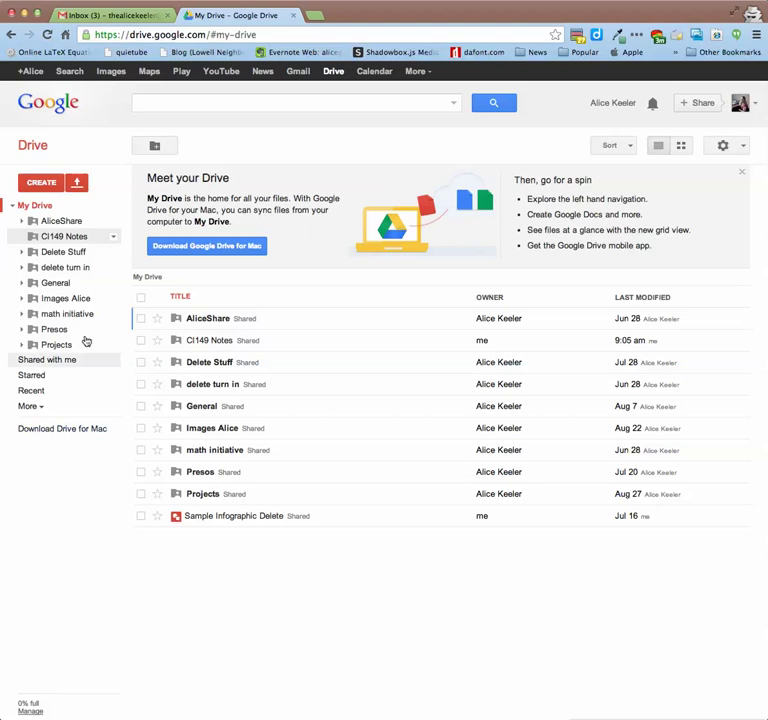
pyautogui.click(13, 207)
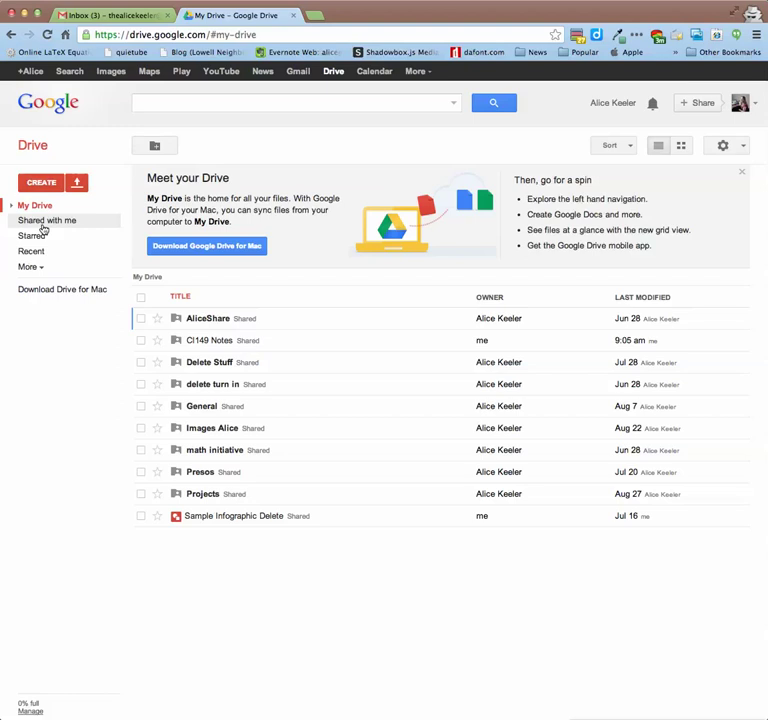
# - Drag the shared Ci149 Notes folder from Shared with me into My Drive, then open CI149 Notes
pyautogui.click(43, 222)
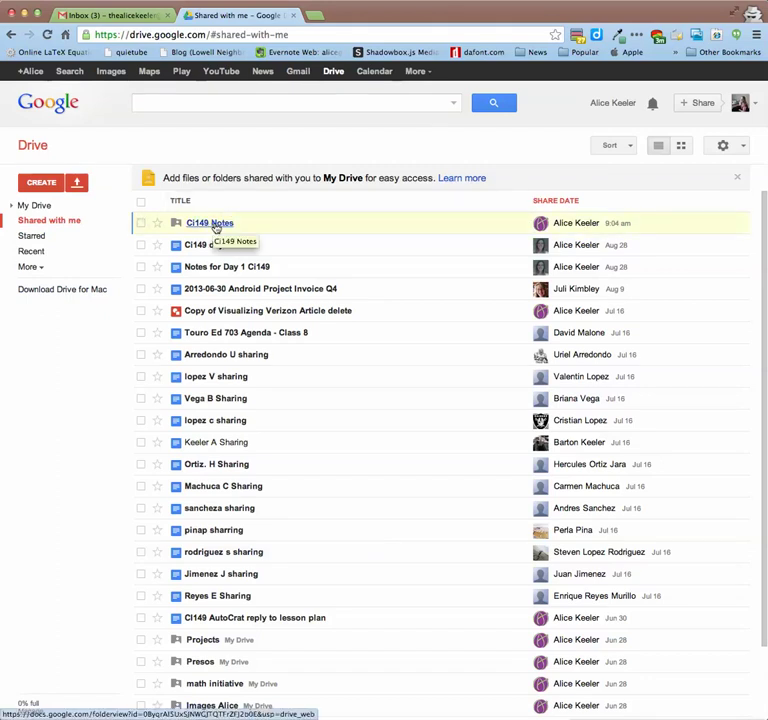
pyautogui.moveTo(215, 230); pyautogui.dragTo(44, 207)
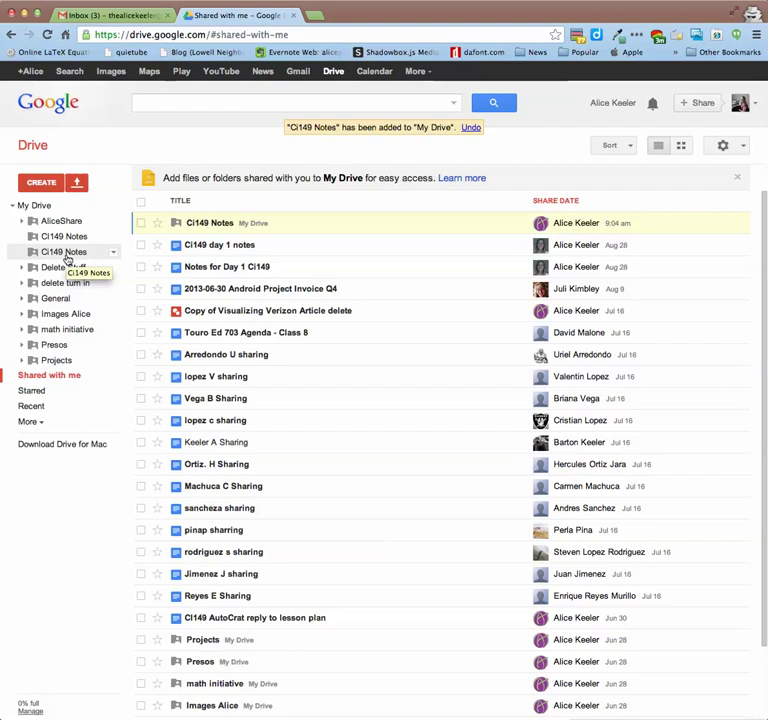
pyautogui.click(50, 252)
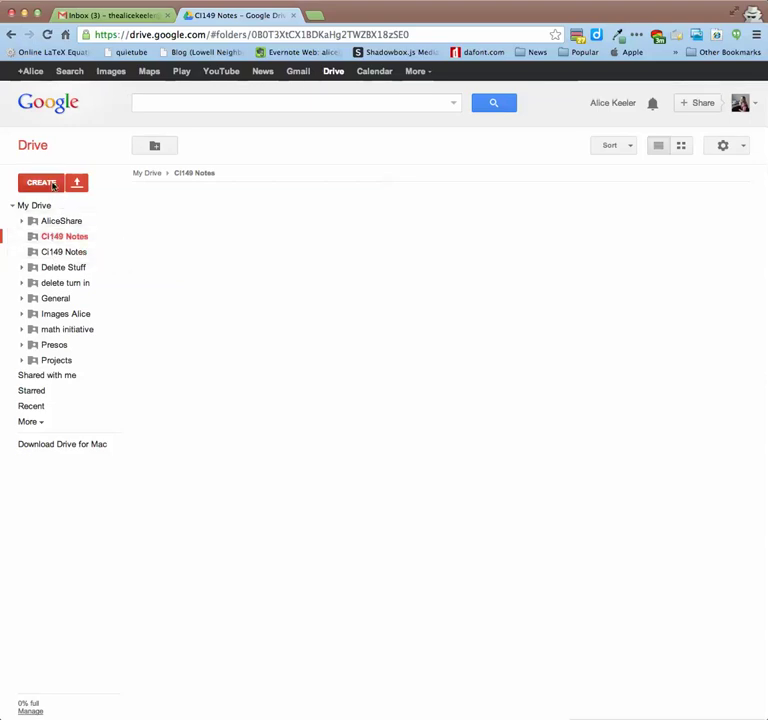
# - Create a new Google Doc in CI149 Notes, inheriting the folder's sharing
pyautogui.click(53, 186)
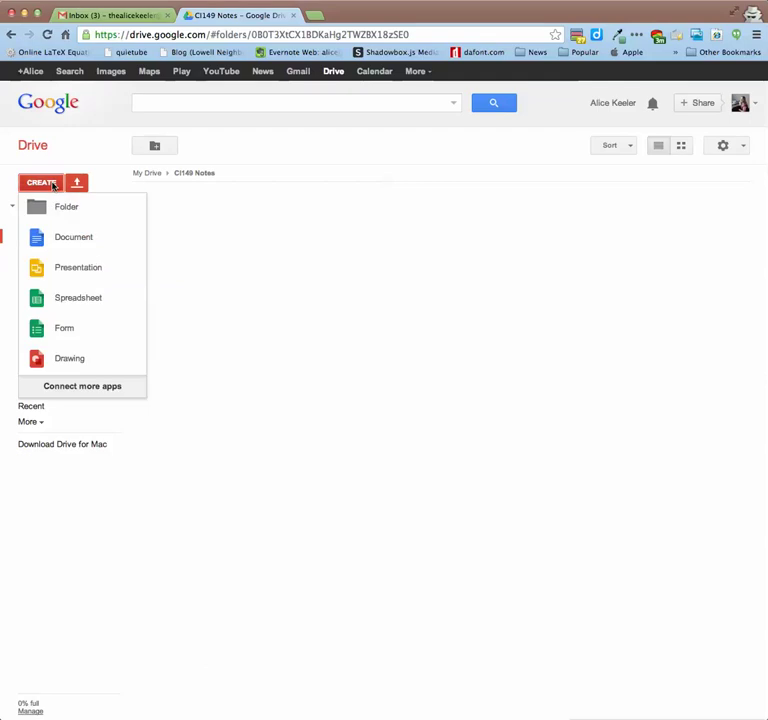
pyautogui.click(72, 243)
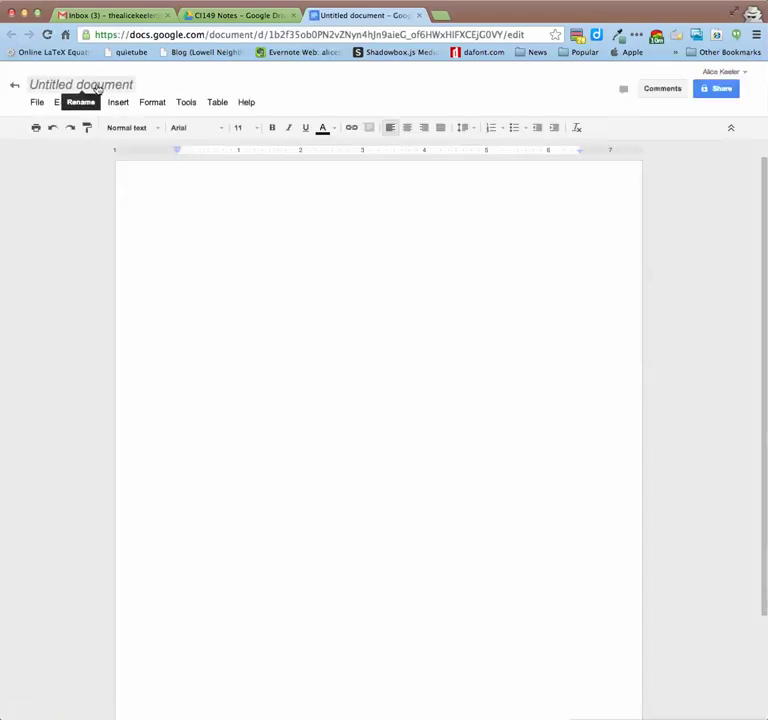
# - Retitle the untitled document 'Day 2 2013-09-02 CI149 notes'
pyautogui.click(97, 86)
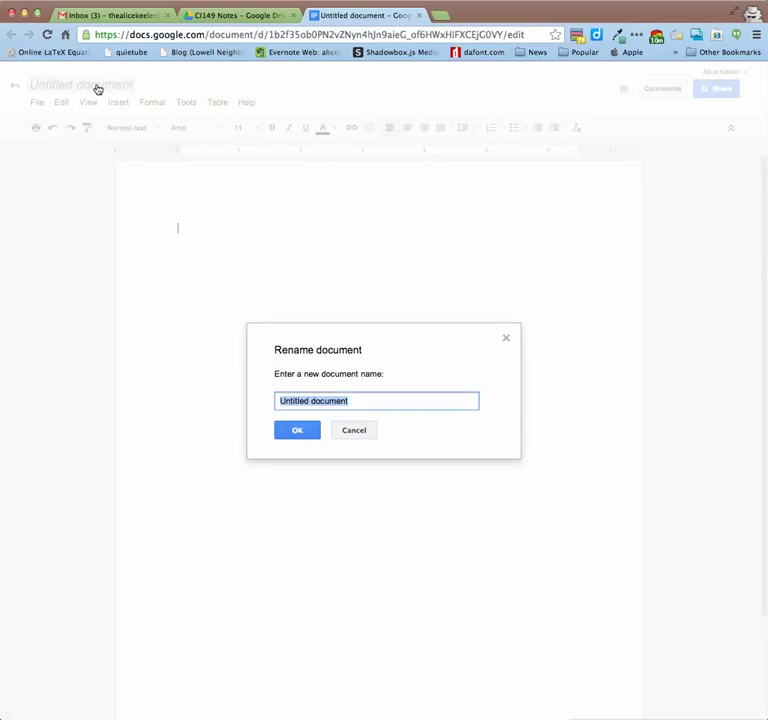
pyautogui.write('Day 2 ')
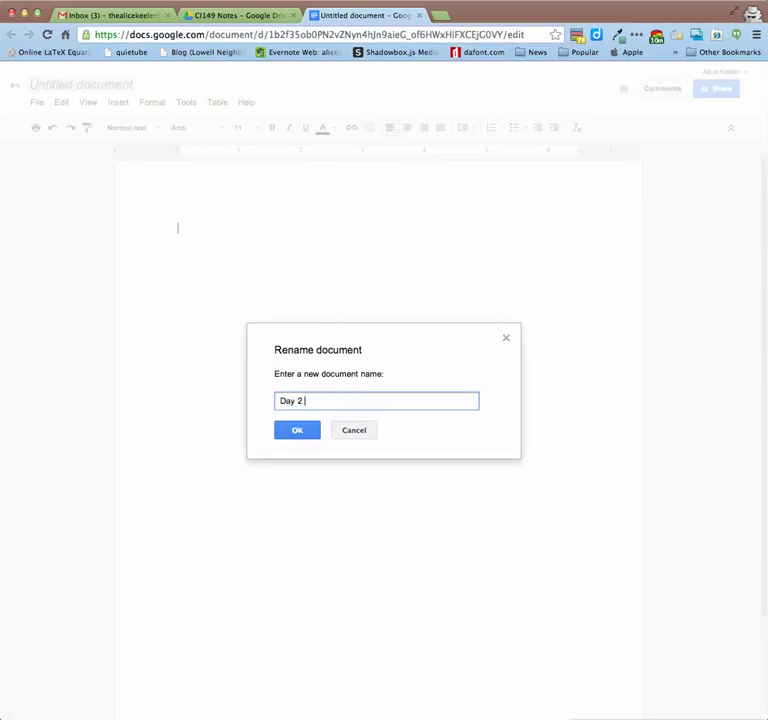
pyautogui.write('2013-09-02 CI149 notes')
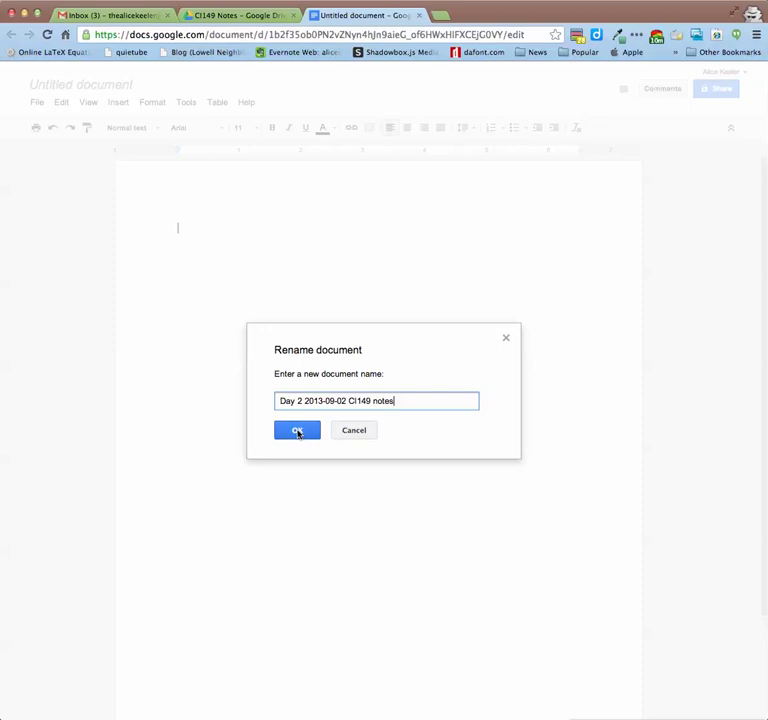
pyautogui.click(297, 431)
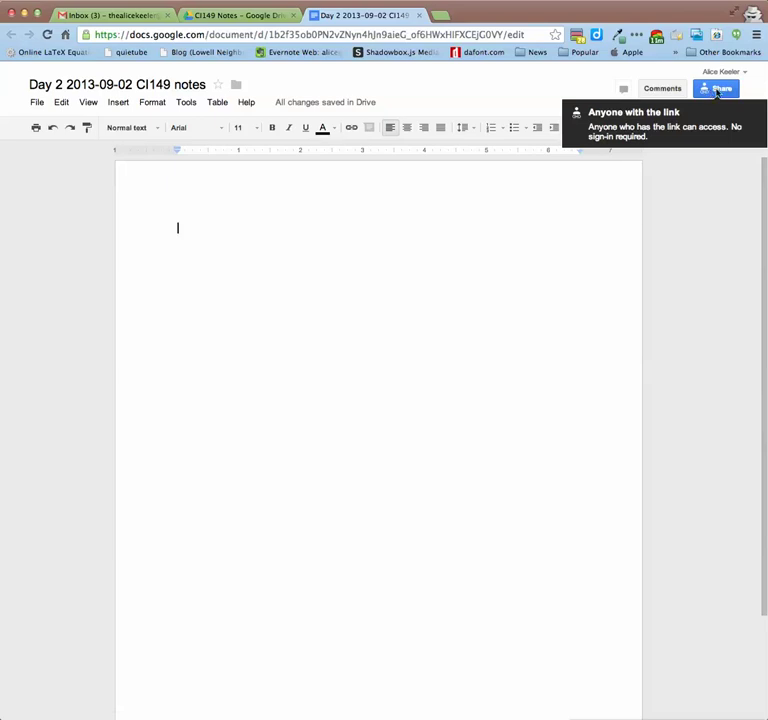
pyautogui.click(718, 93)
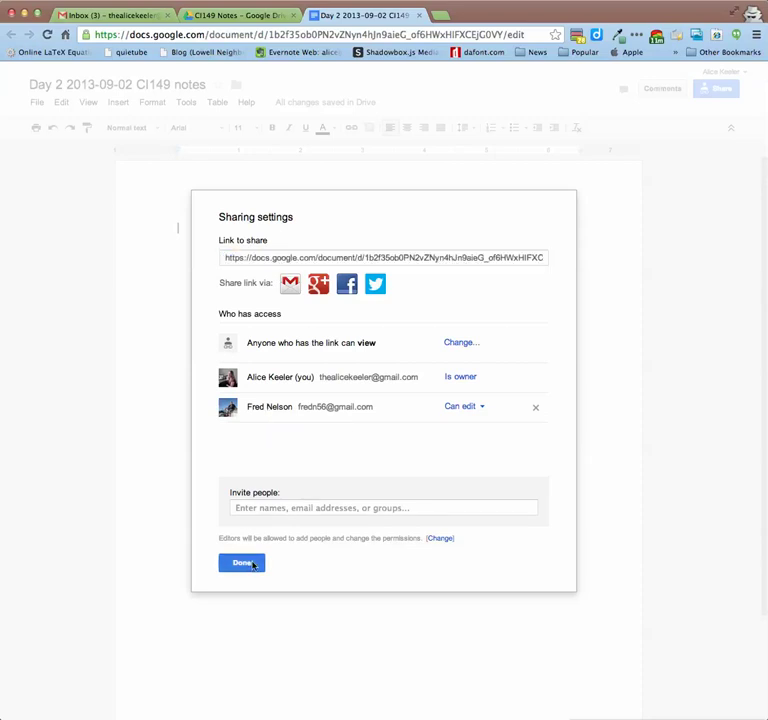
pyautogui.click(252, 562)
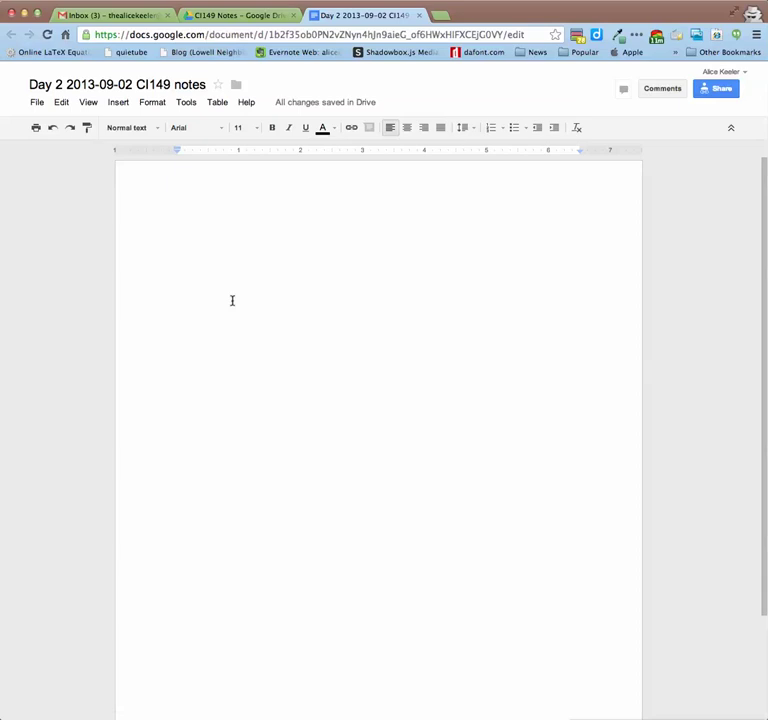